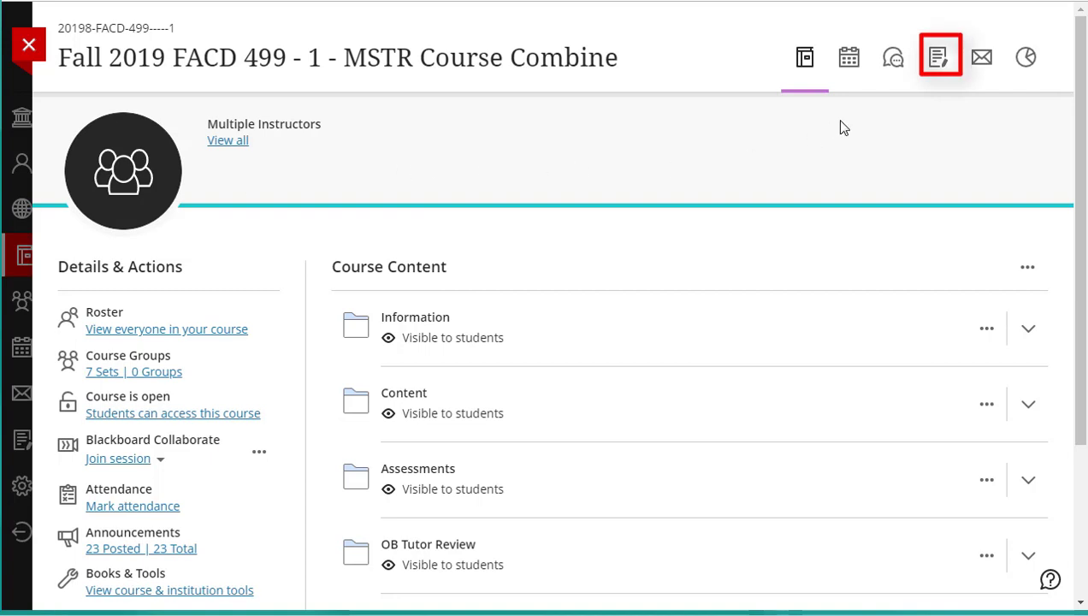
Step: Open the course gradebook and switch it to grid view showing all 16 students' scores
click(938, 61)
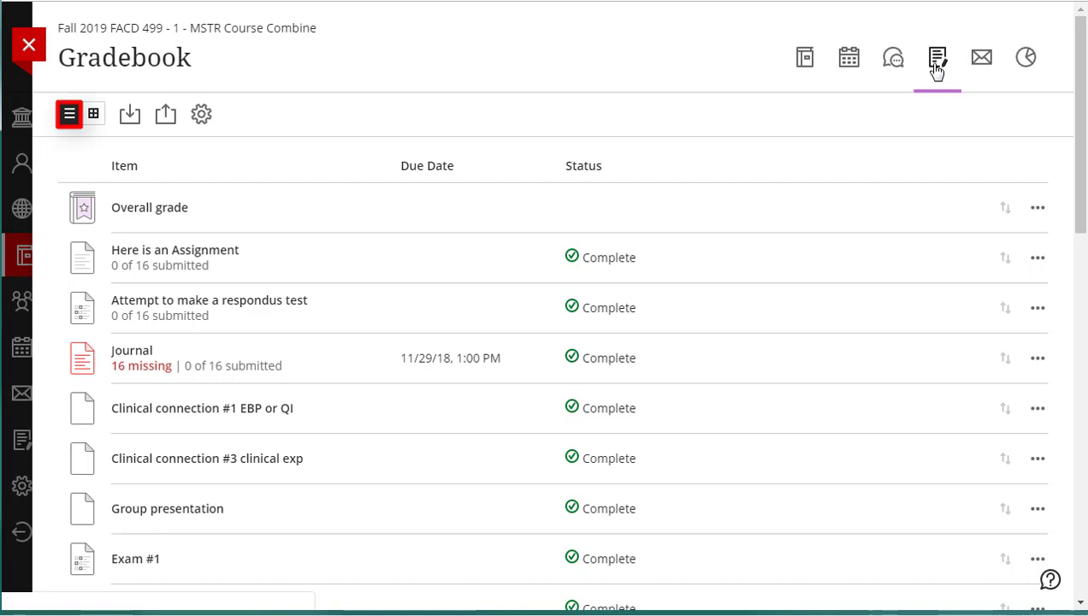
click(95, 114)
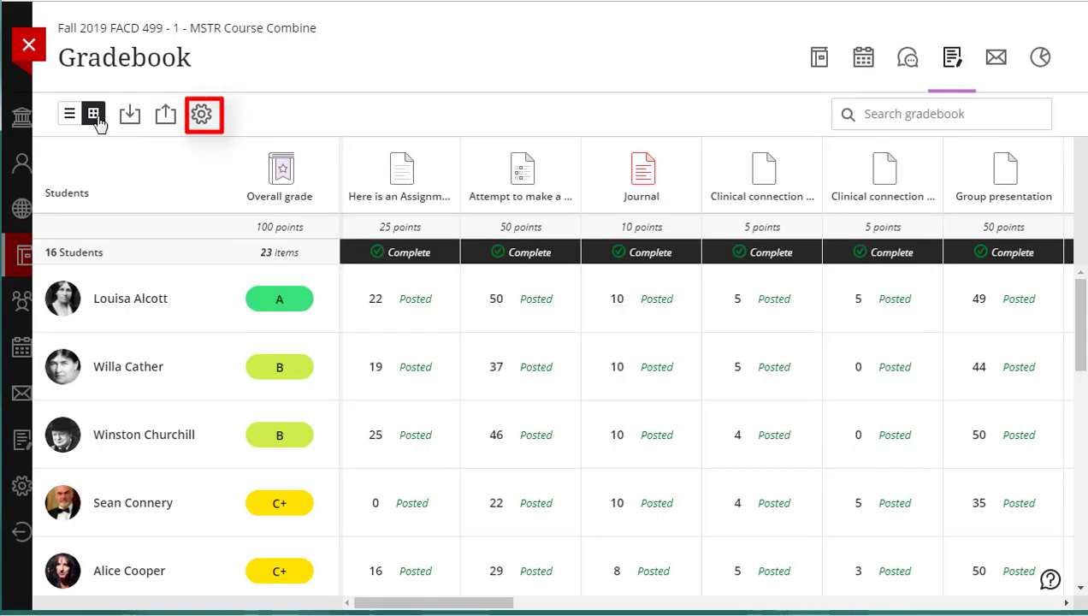
Step: Open Gradebook Settings to view the Letter schema, automatic zeros and grade categories
click(203, 118)
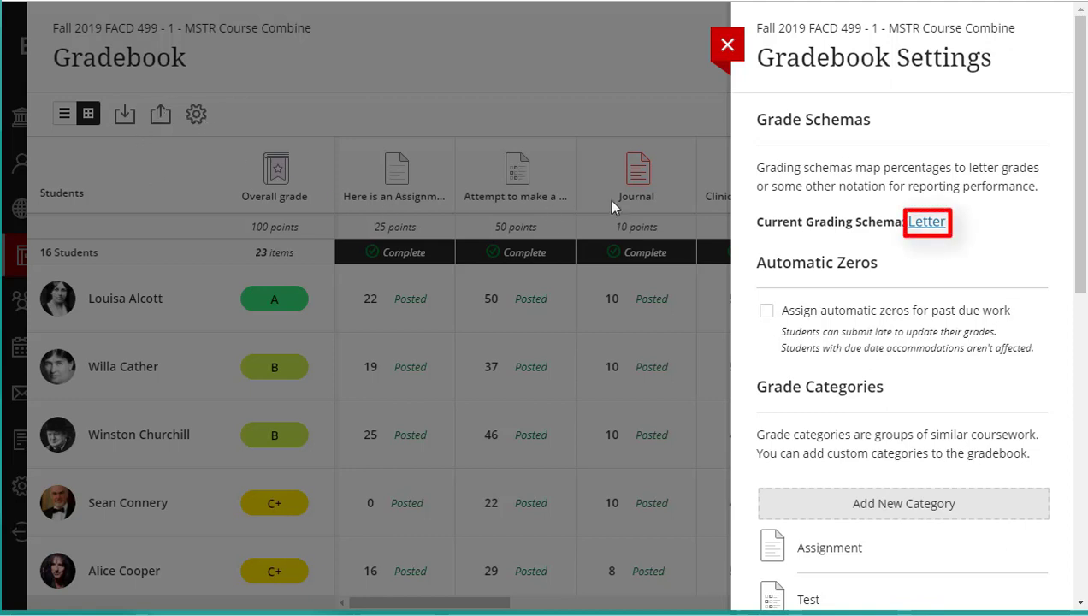
Step: Revise the Letter schema ranges from A (93–100) down to F (0–60), save, and close settings
click(927, 224)
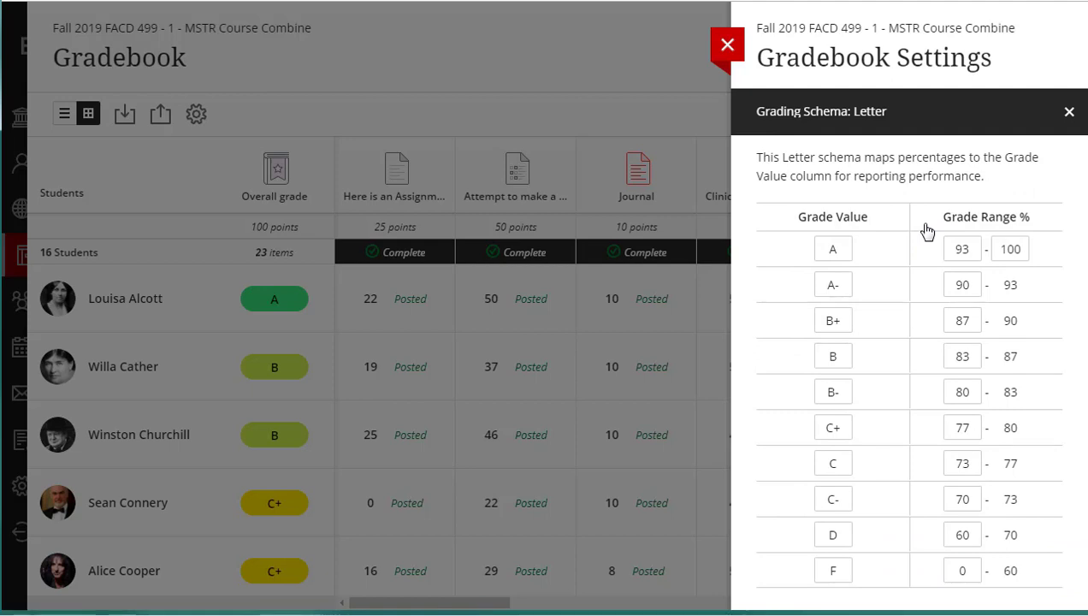
click(961, 248)
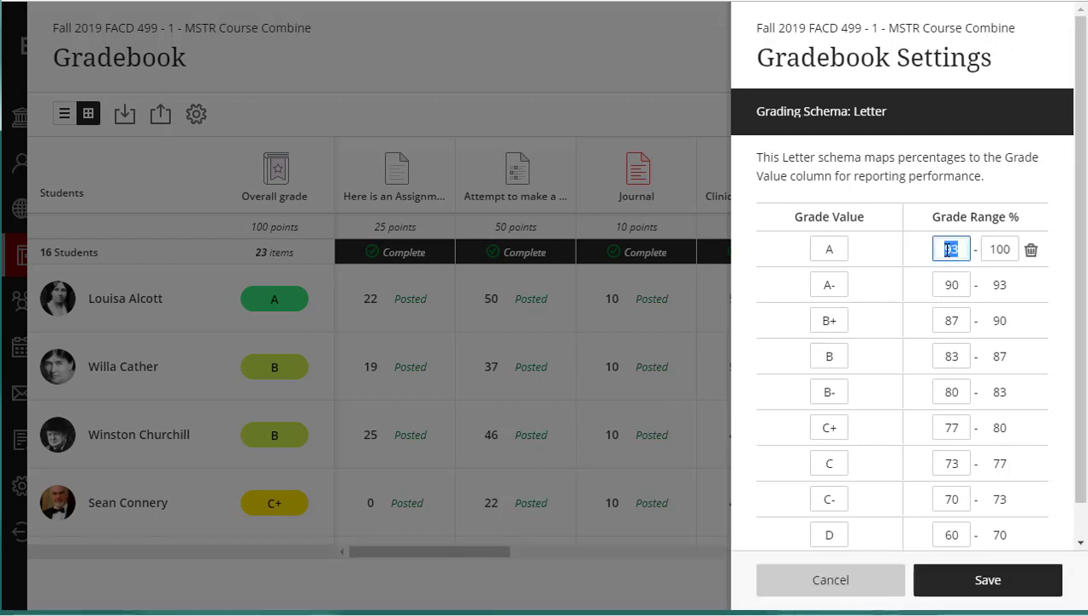
click(1006, 589)
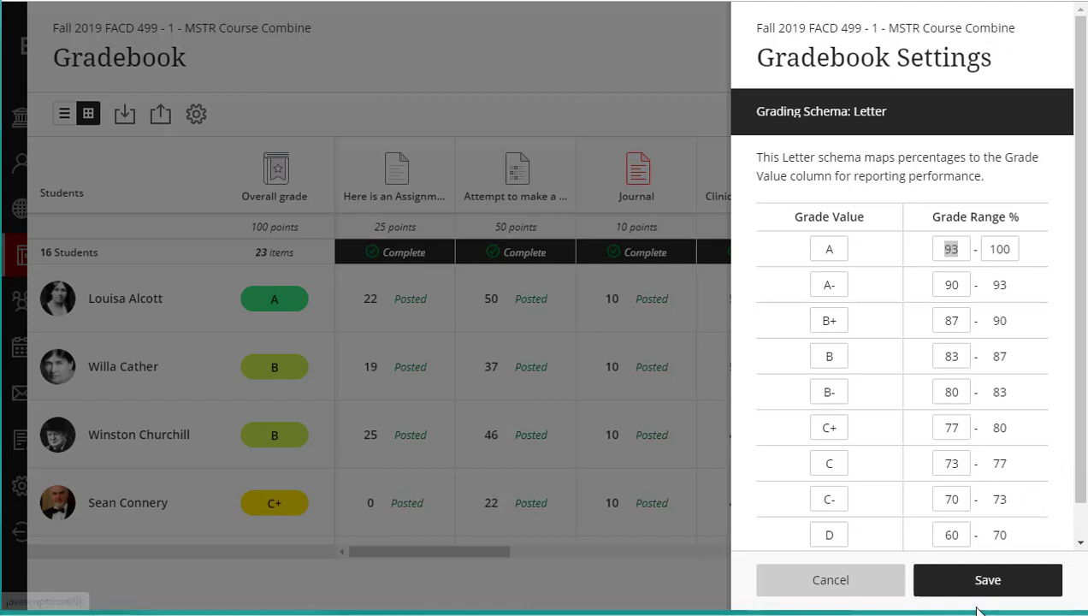
click(992, 581)
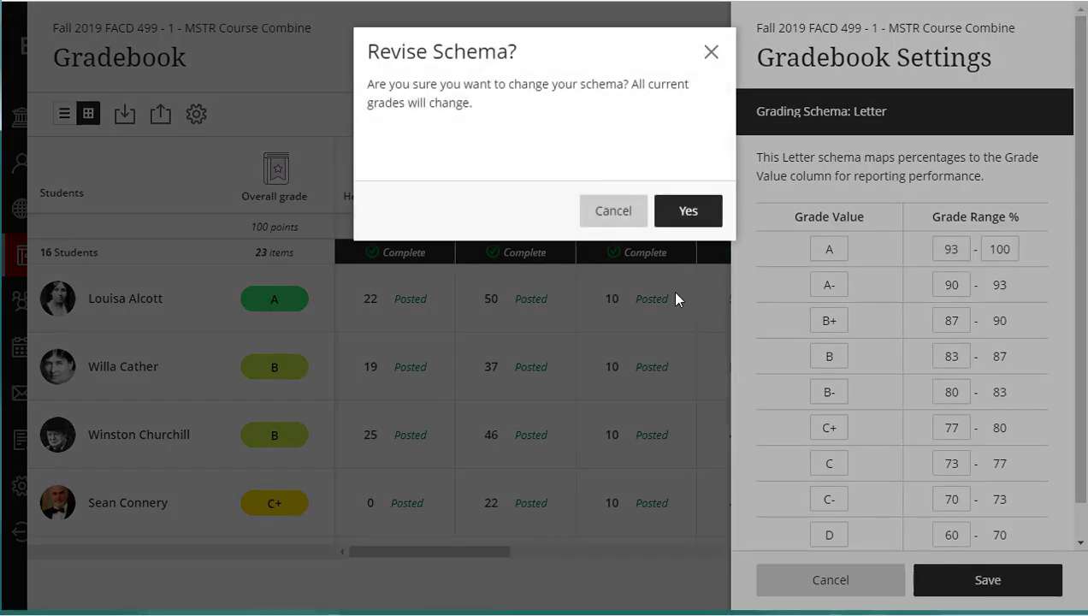
click(686, 212)
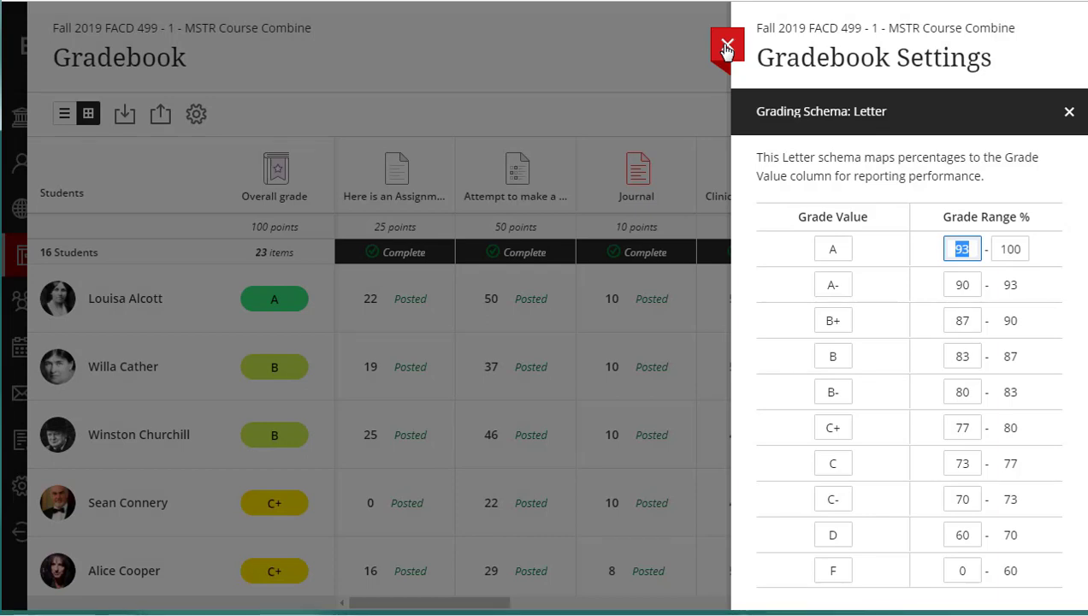
click(726, 49)
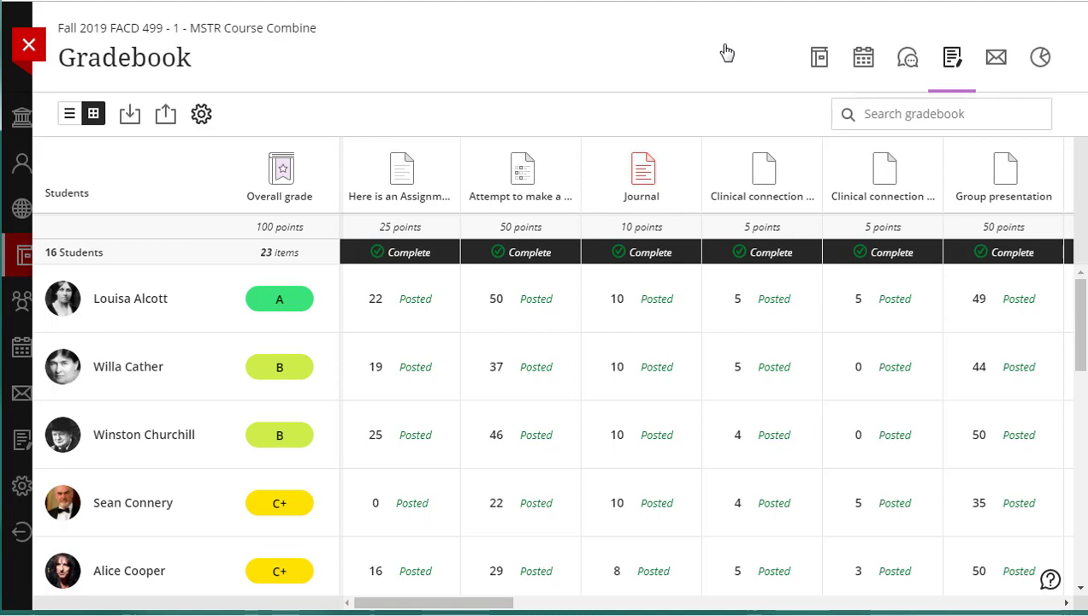
Step: Edit the Overall grade column to view weights: Assignment 15%, Test 12%, Exam 40%, Quiz 33%
click(294, 190)
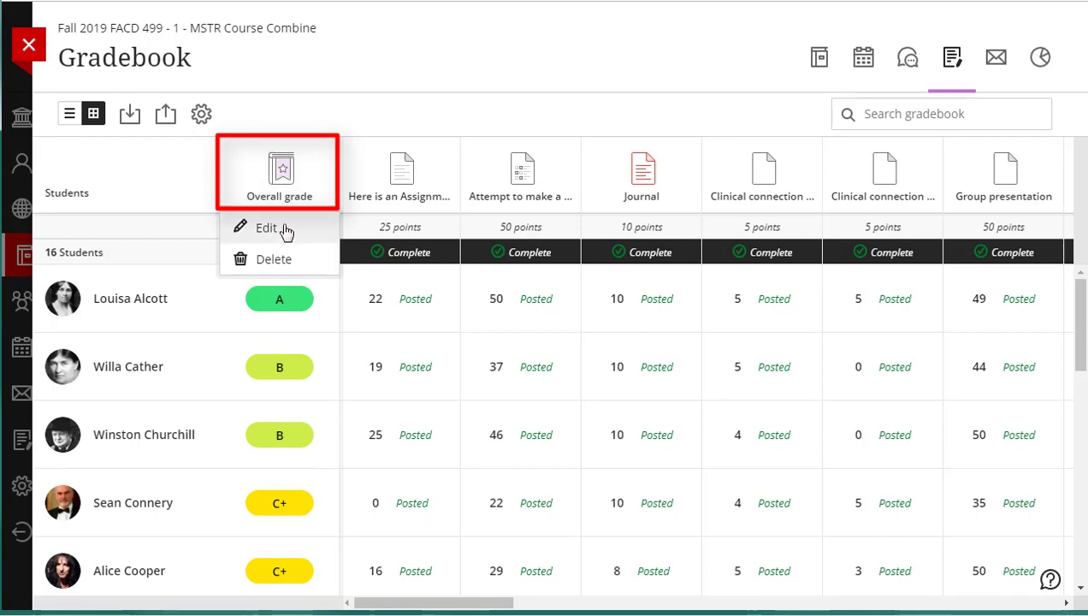
click(282, 229)
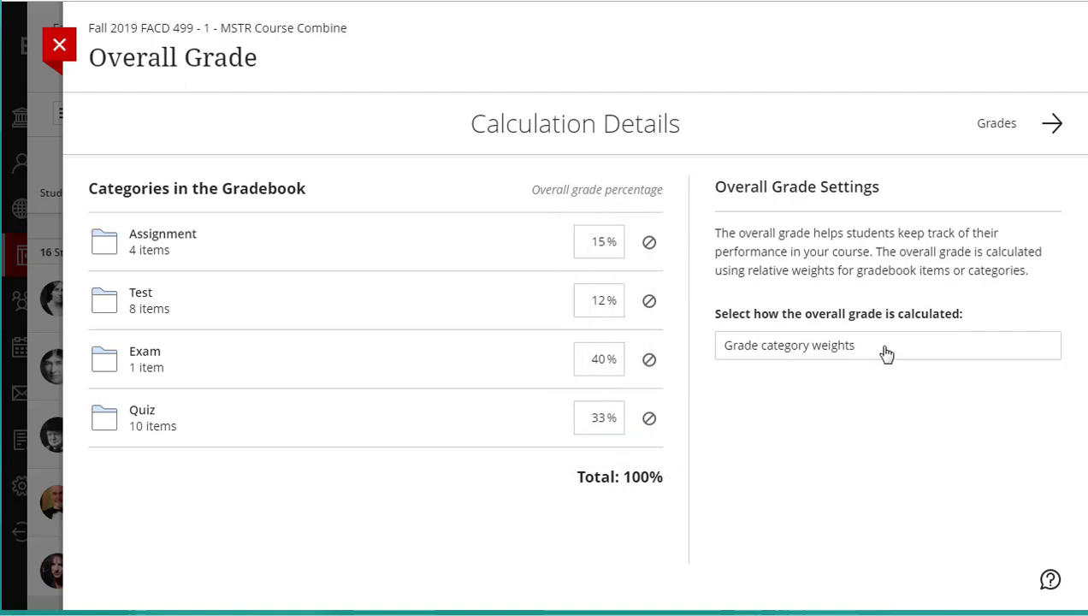
Step: Keep Grade category weights as the overall grade calculation and return to the grid
click(886, 351)
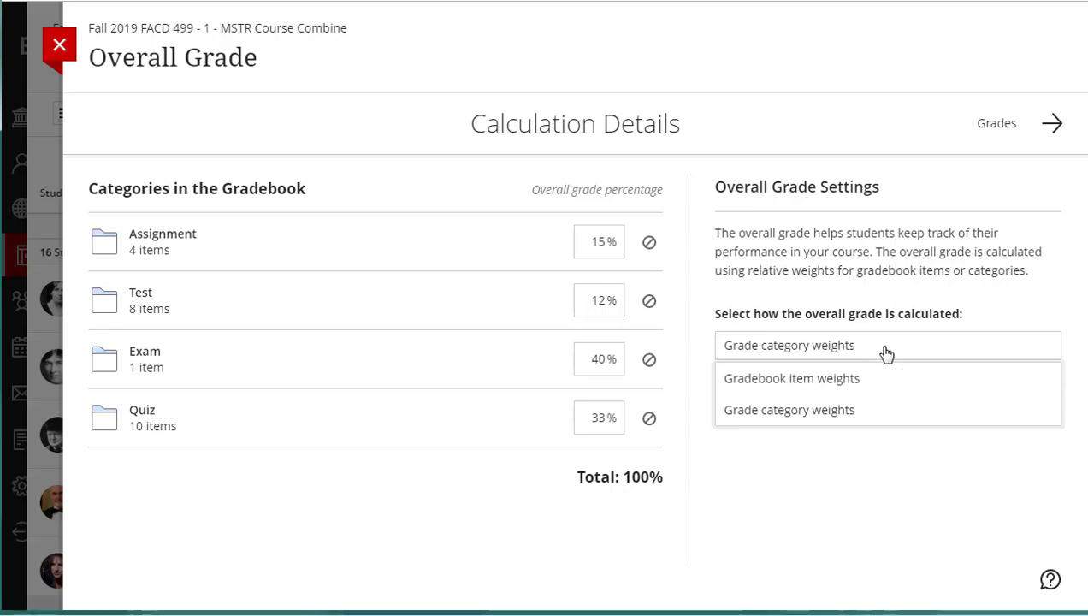
click(881, 350)
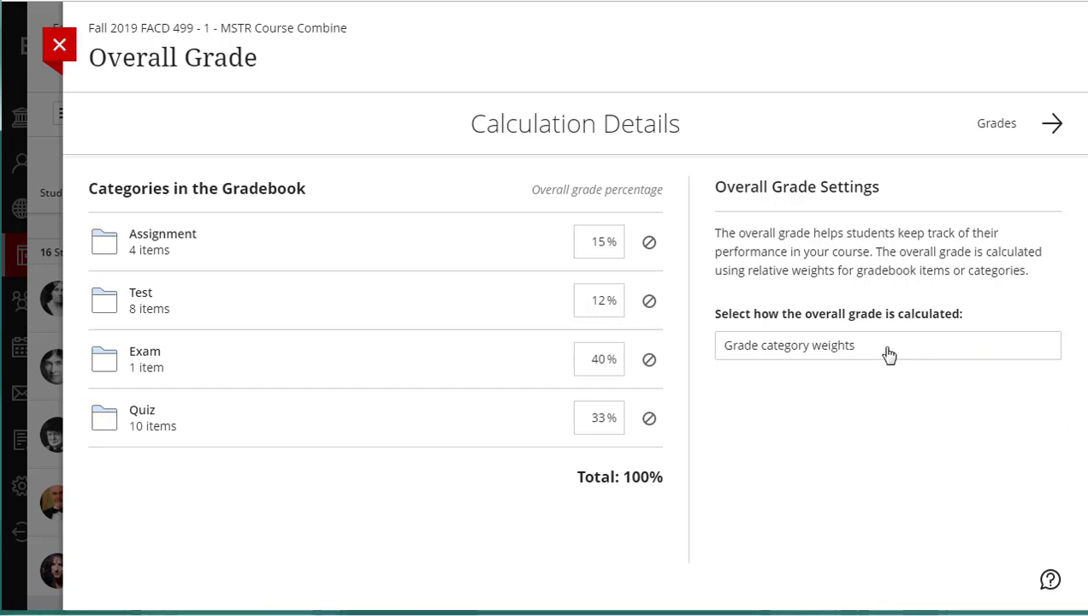
click(62, 47)
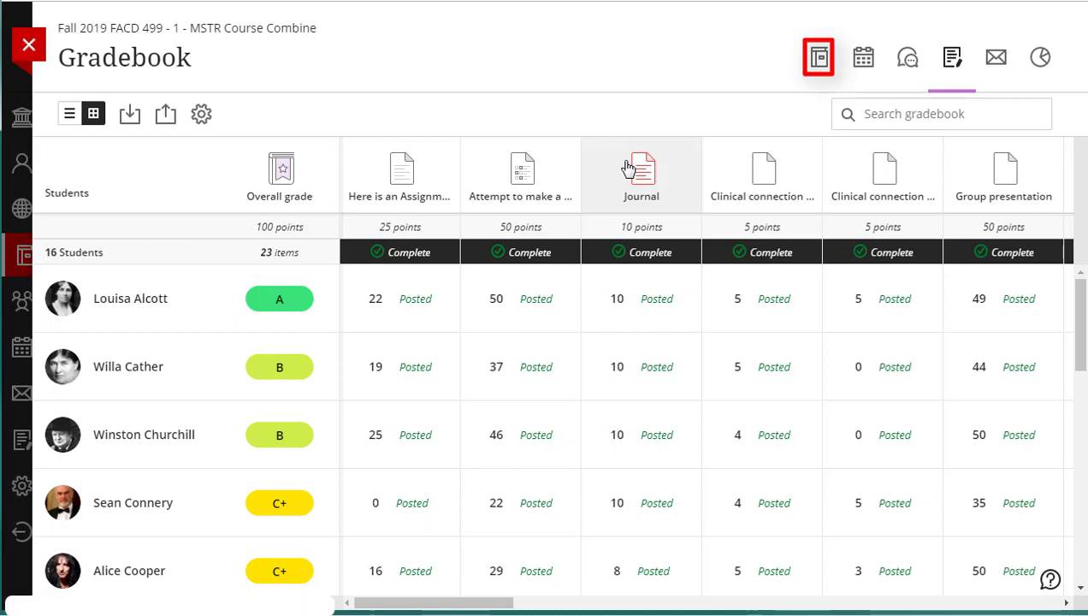
Step: Launch Grade Submission Ultra from the course and institution tools on the Content page
click(819, 69)
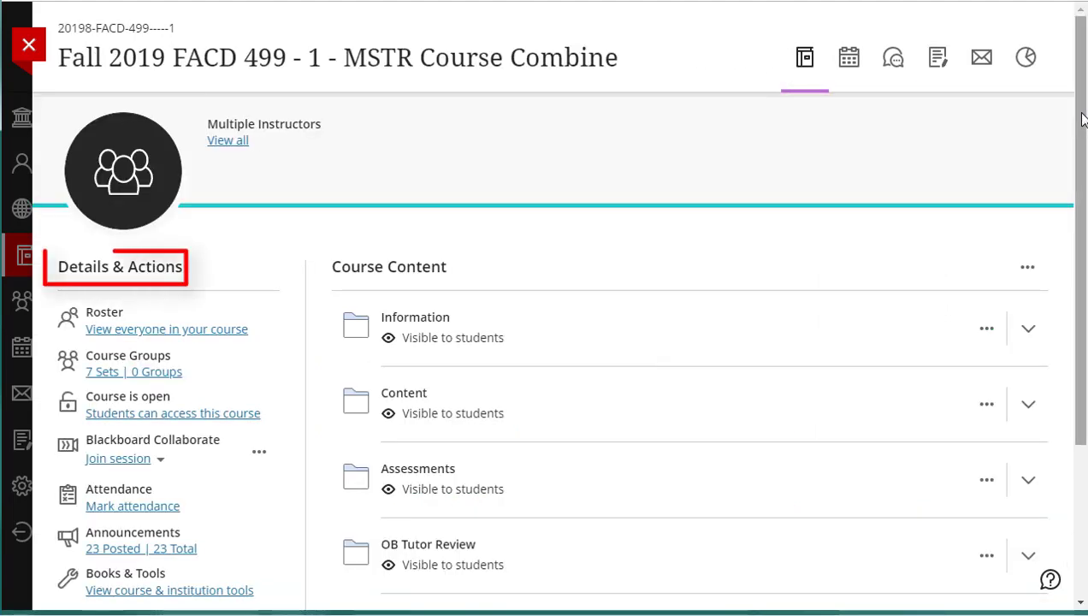
drag(1082, 119, 1082, 278)
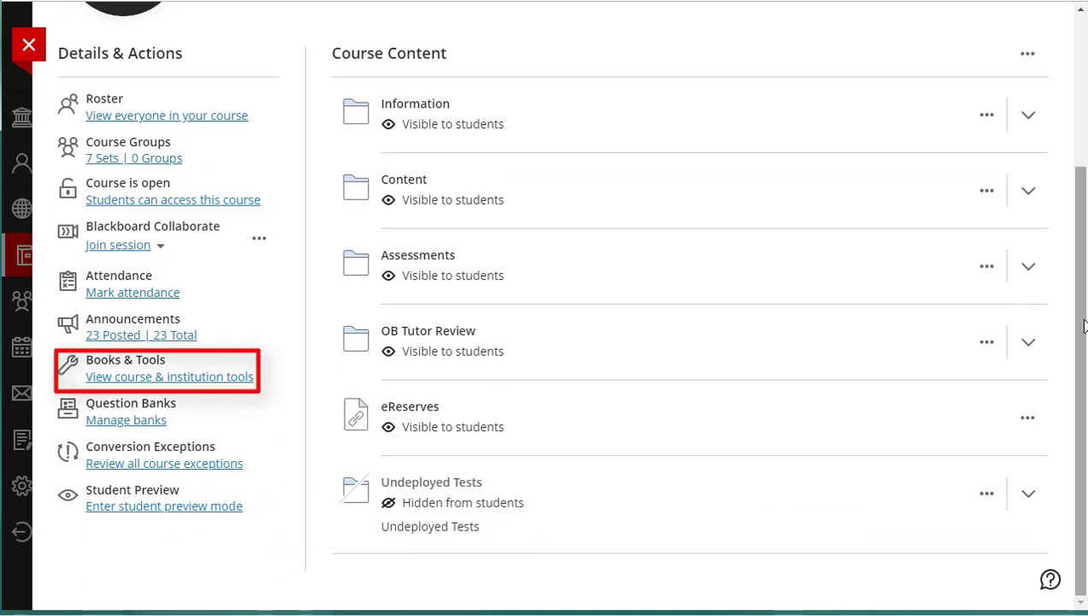
click(213, 377)
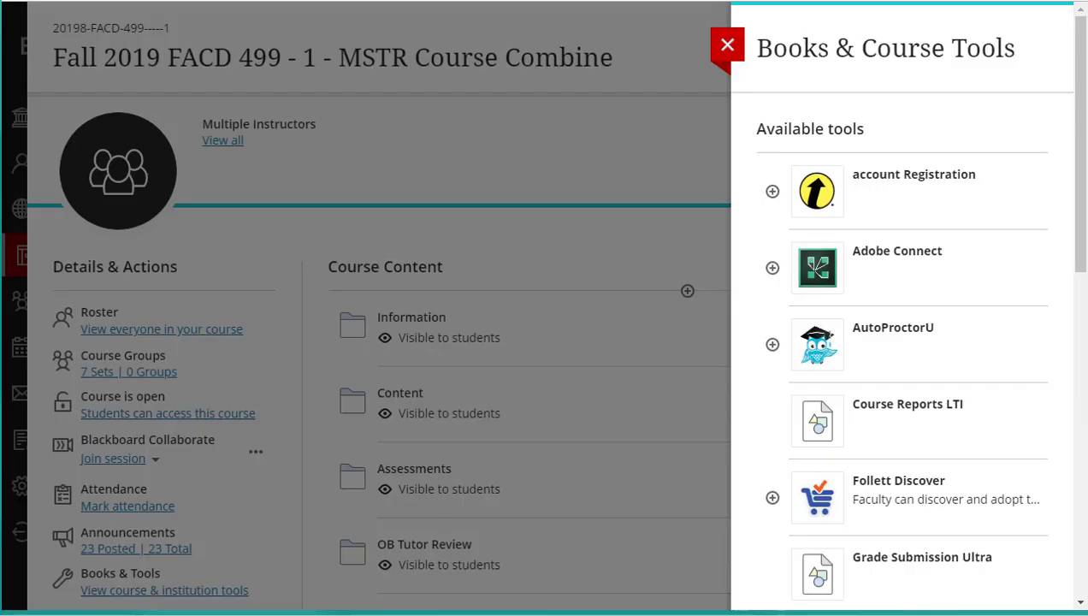
scroll(898, 342, down, 2)
scroll(898, 342, down, 1)
scroll(898, 342, down, 1)
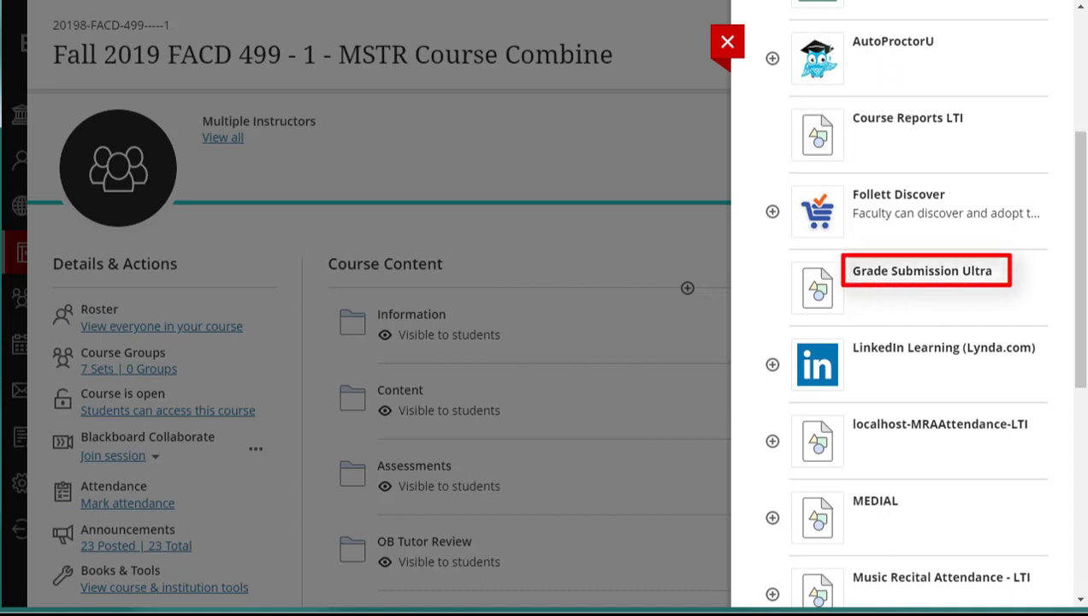
click(929, 272)
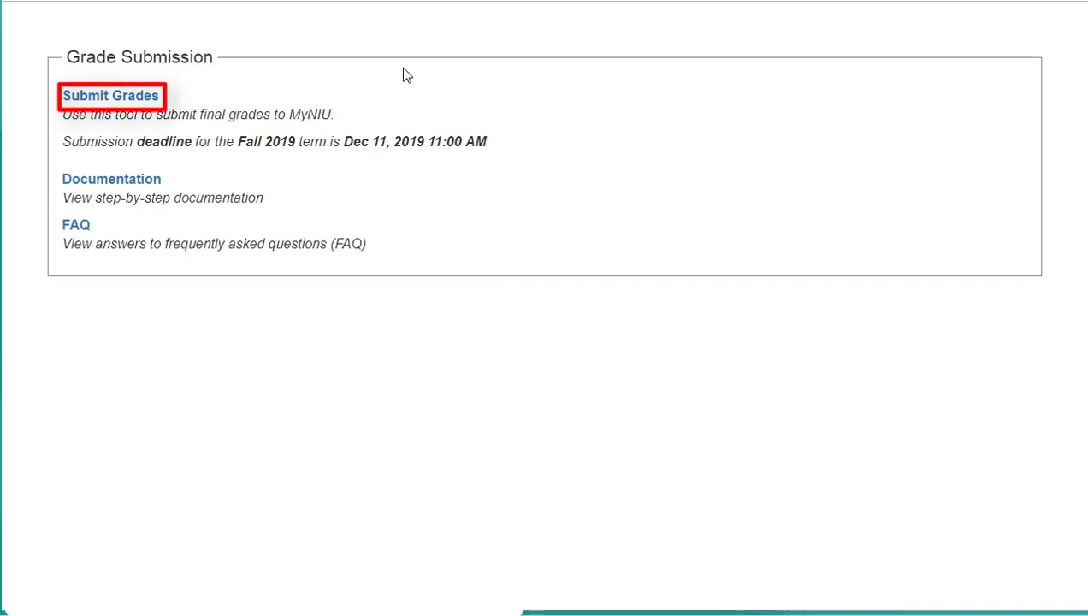
Step: Start Submit Grades to reach Step 1 of 2 with all three FACD 499/599 sections selected
click(108, 97)
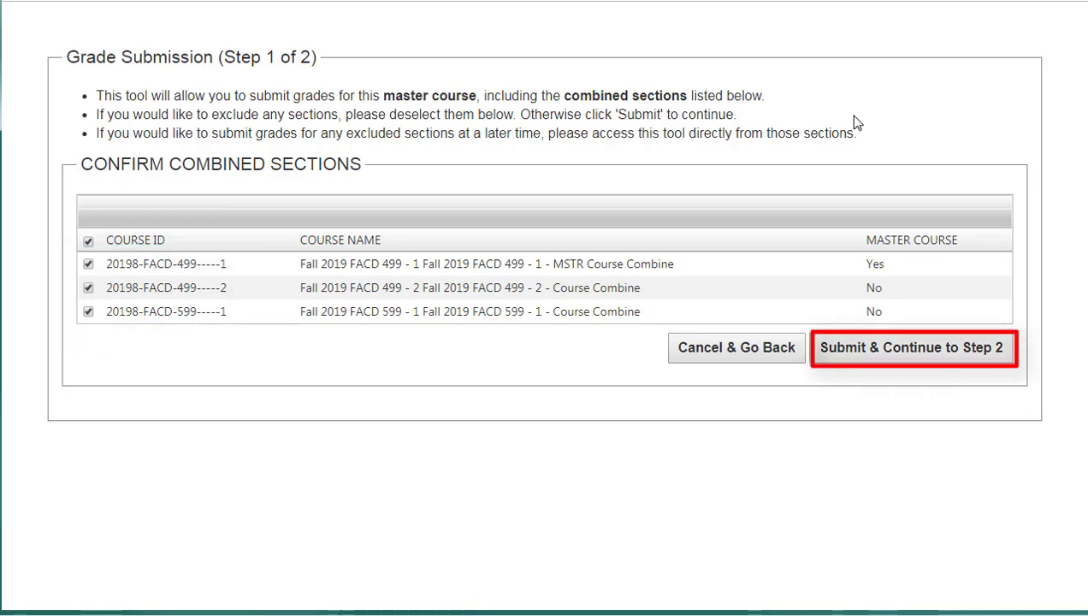
Step: Confirm the combined sections, review the 16 students' roster grades, and submit them
click(918, 352)
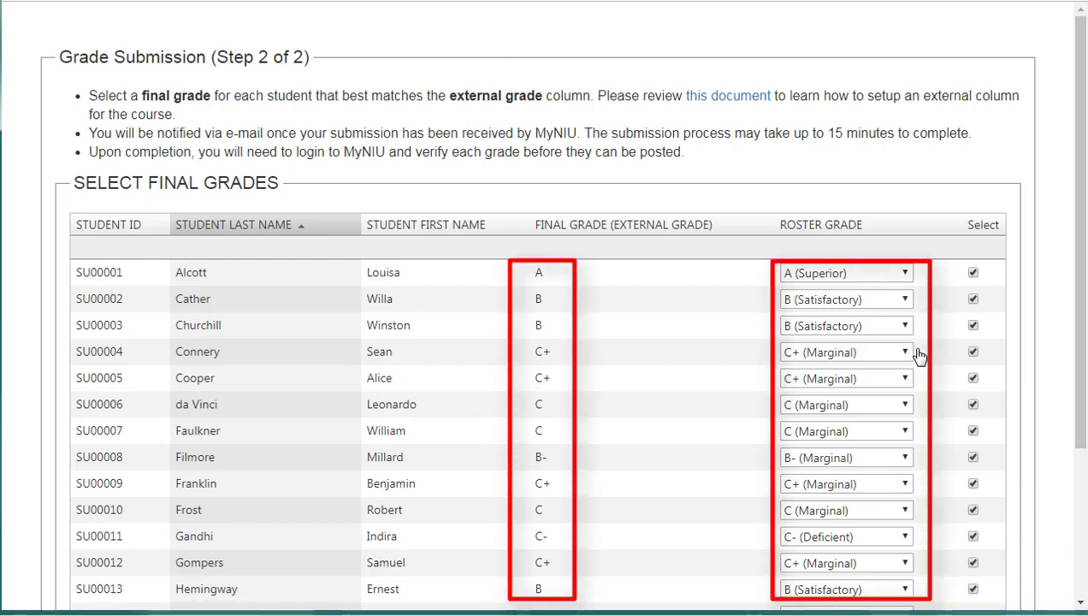
drag(1081, 243, 1081, 365)
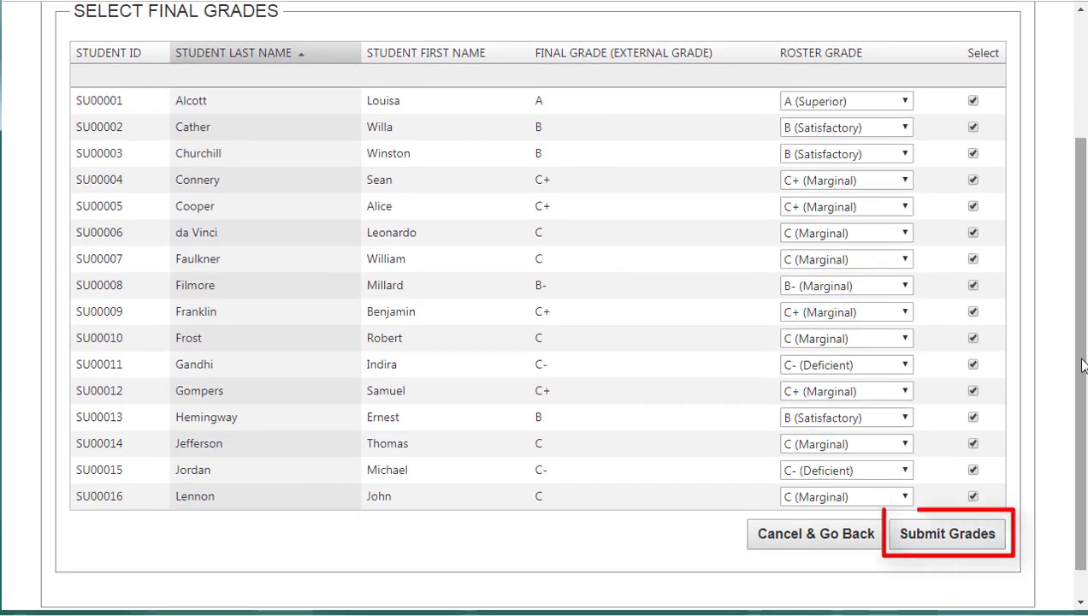
click(948, 536)
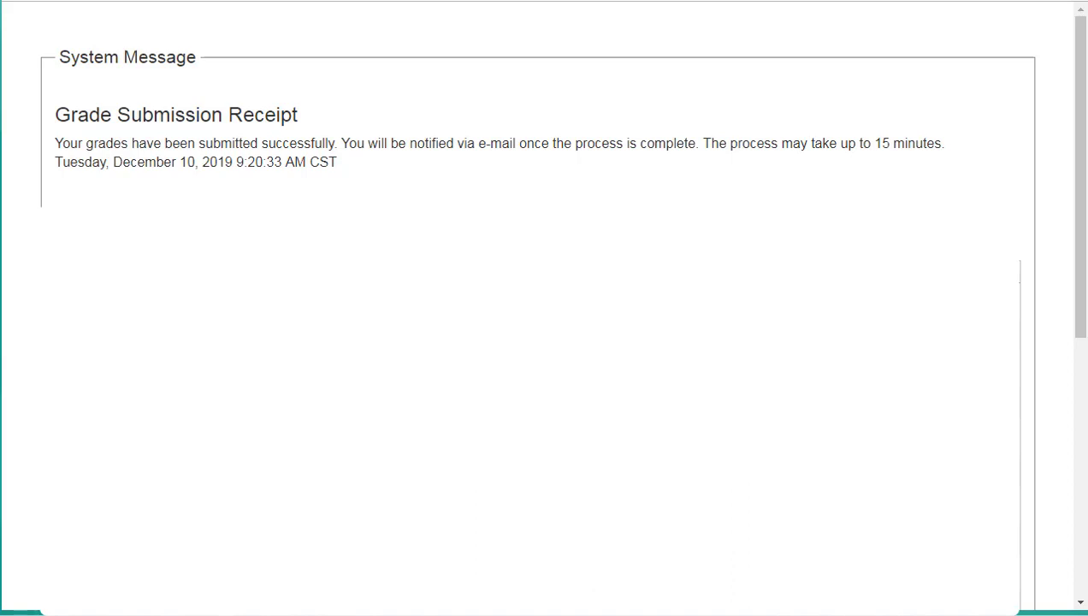
Step: Scroll to the bottom of the Grade Submission Receipt to reach the close option
scroll(1080, 371, down, 5)
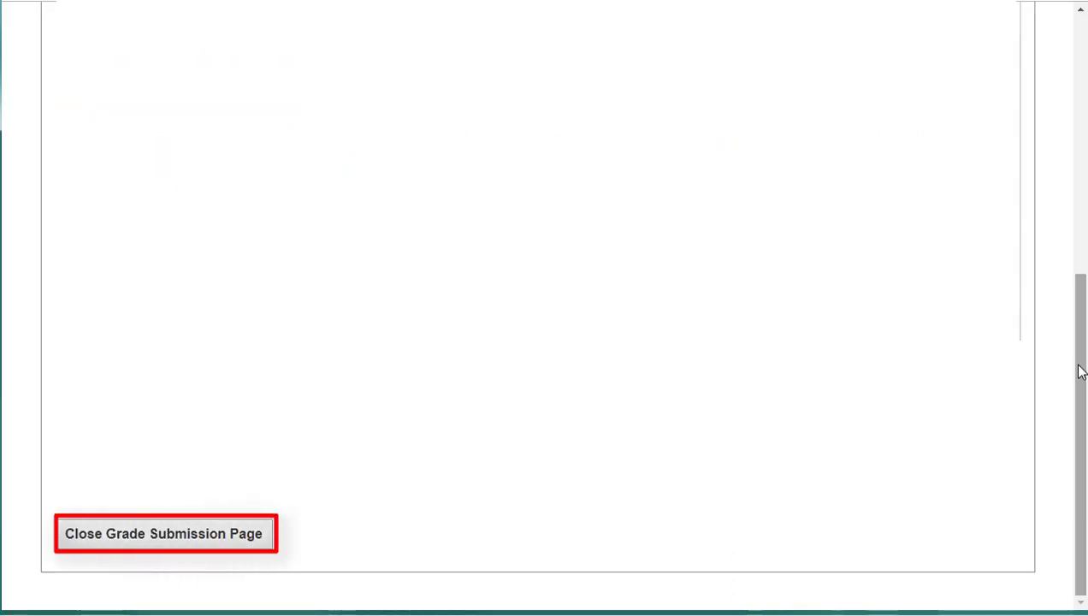